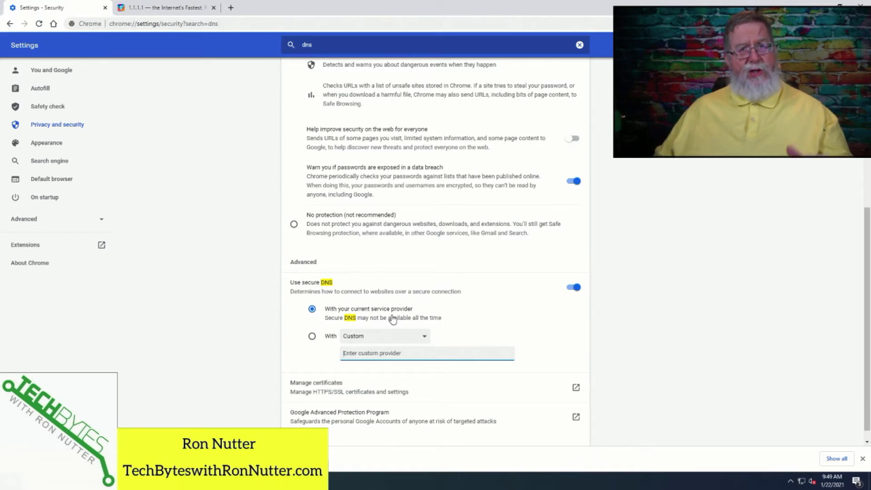
Switch to the 1.1.1.1 help tab to see the current connection details.
click(181, 8)
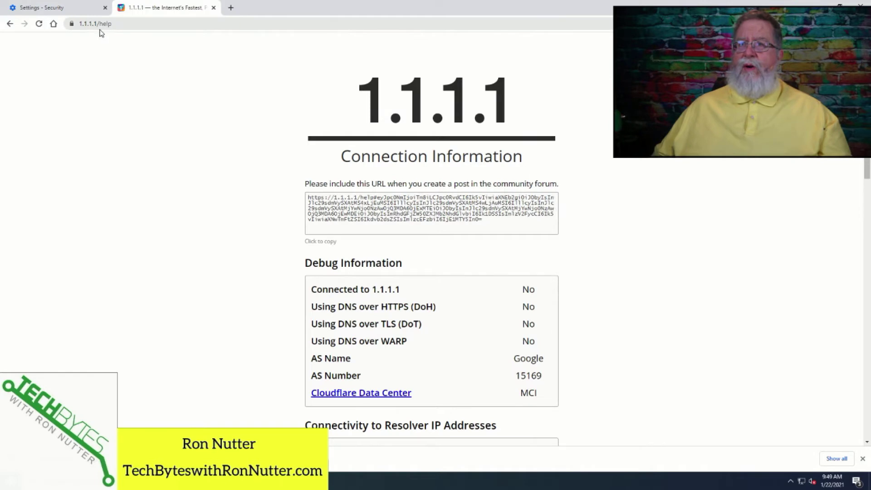
Reload the 1.1.1.1 help page: it shows No for 1.1.1.1 and DoH, and AS name Google.
click(39, 26)
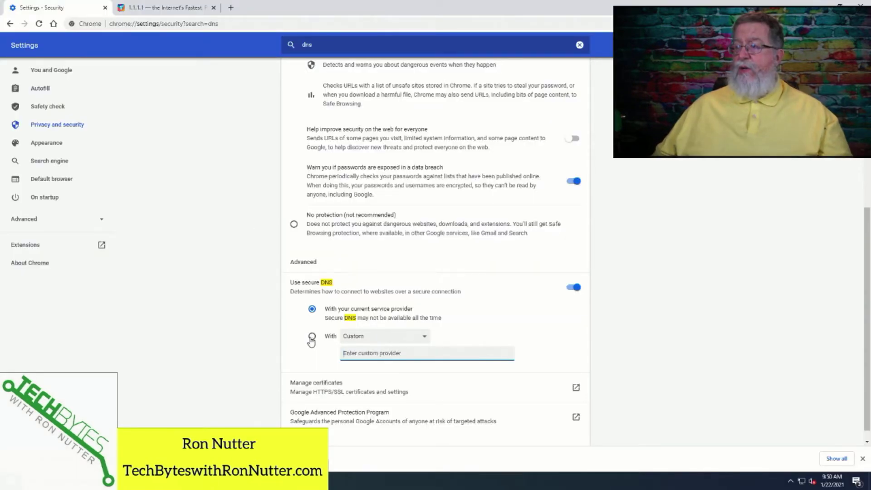
Choose the 'With Custom' secure DNS option instead of the current service provider.
click(312, 338)
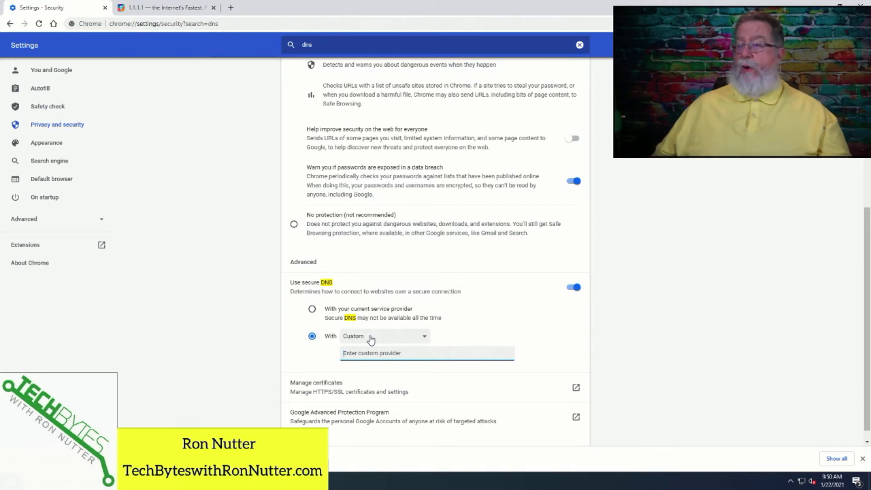
Select Cloudflare (1.1.1.1) as the custom secure DNS provider.
click(311, 308)
click(312, 336)
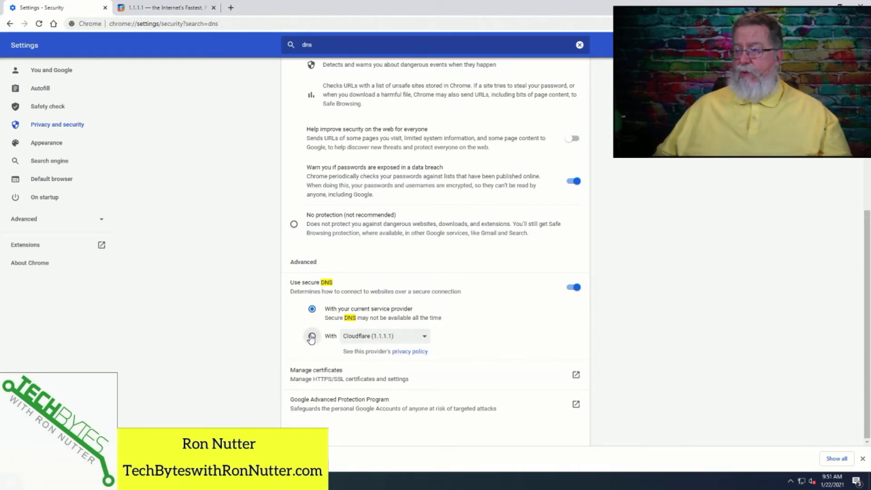
click(424, 337)
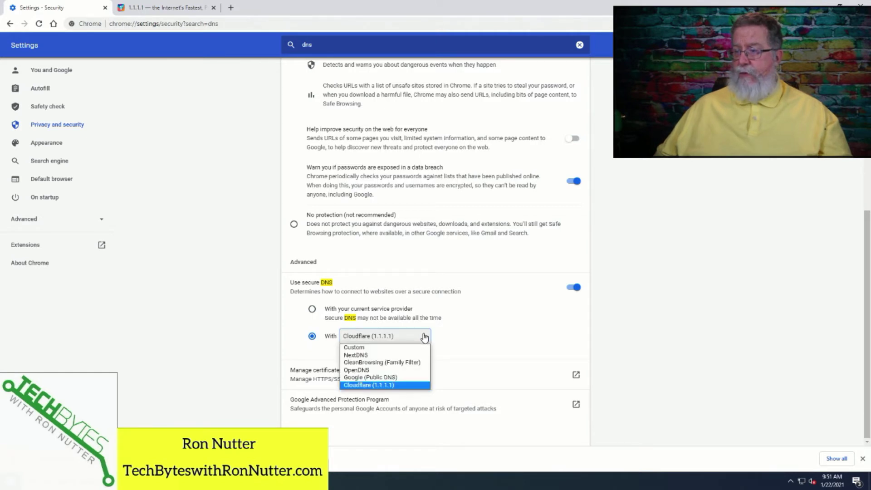
click(391, 385)
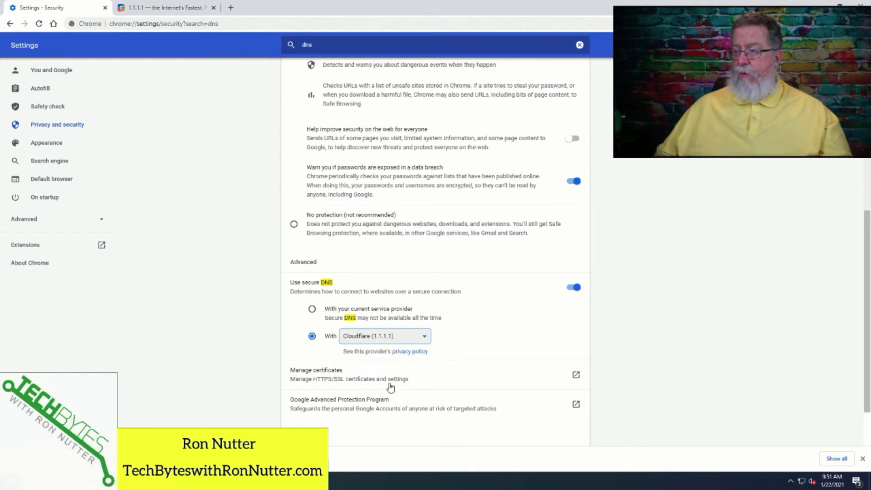
click(254, 325)
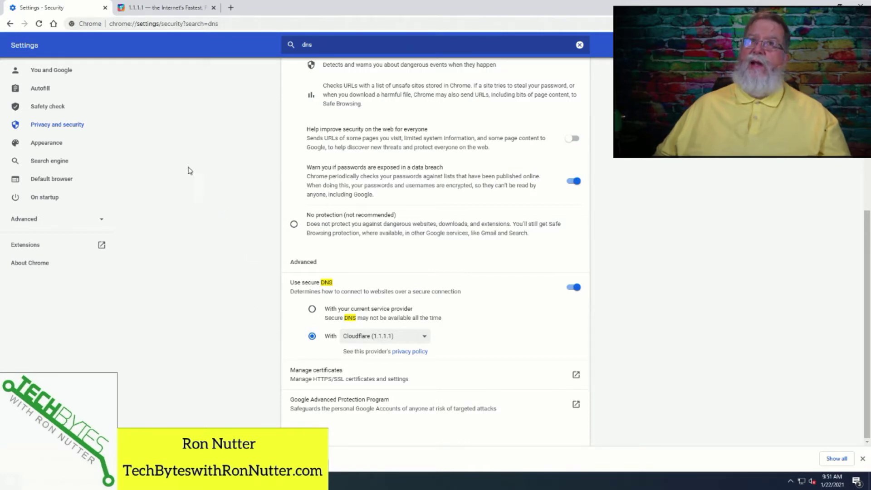
Reload the 1.1.1.1 help page to confirm Yes for 1.1.1.1 and DoH, AS Cloudflare.
click(157, 8)
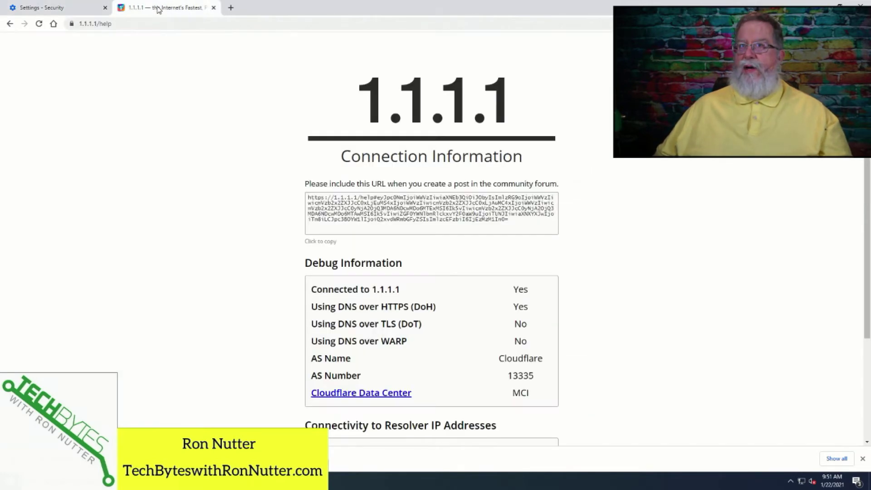
click(39, 24)
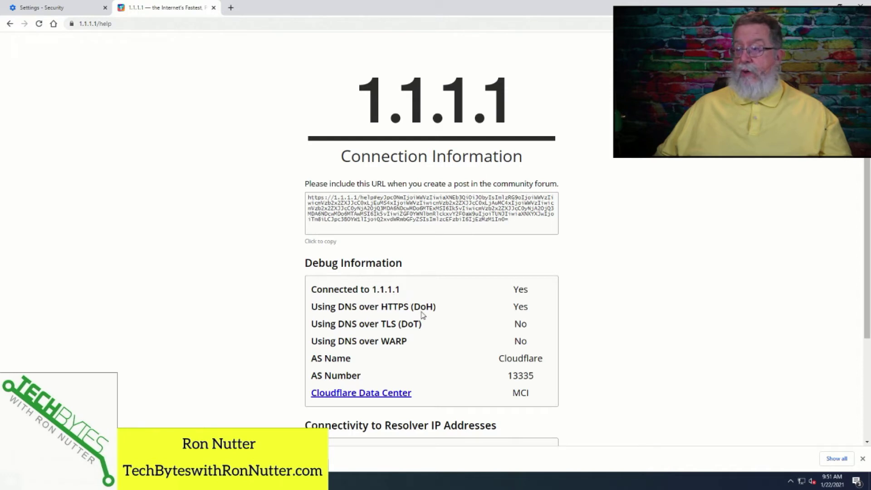
click(78, 9)
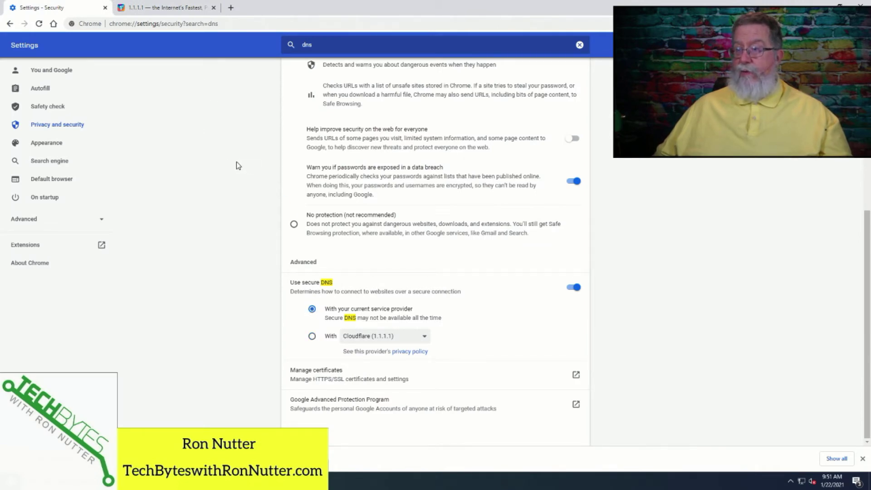
Recheck the help page, reselect Cloudflare (1.1.1.1) as secure DNS, then reload to confirm.
click(181, 9)
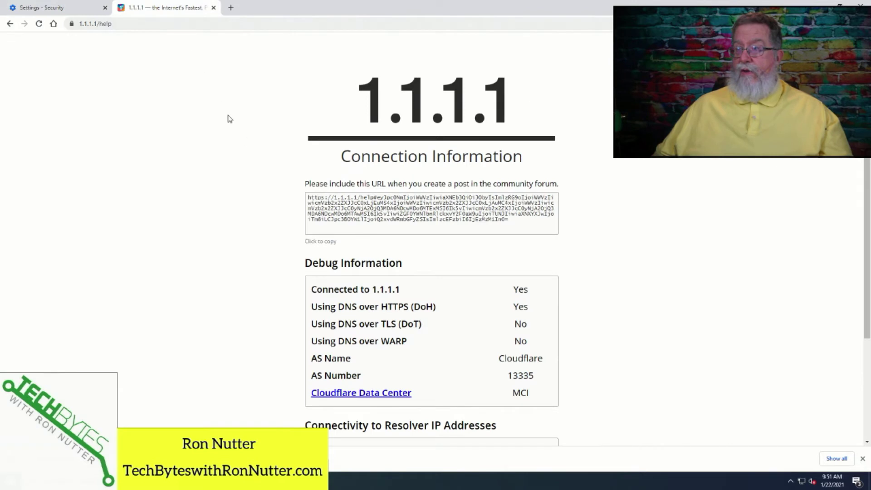
click(39, 24)
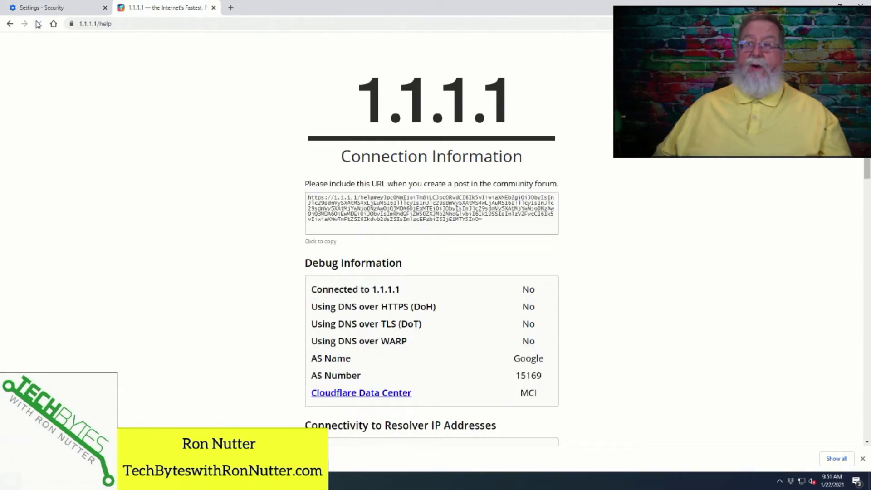
click(66, 7)
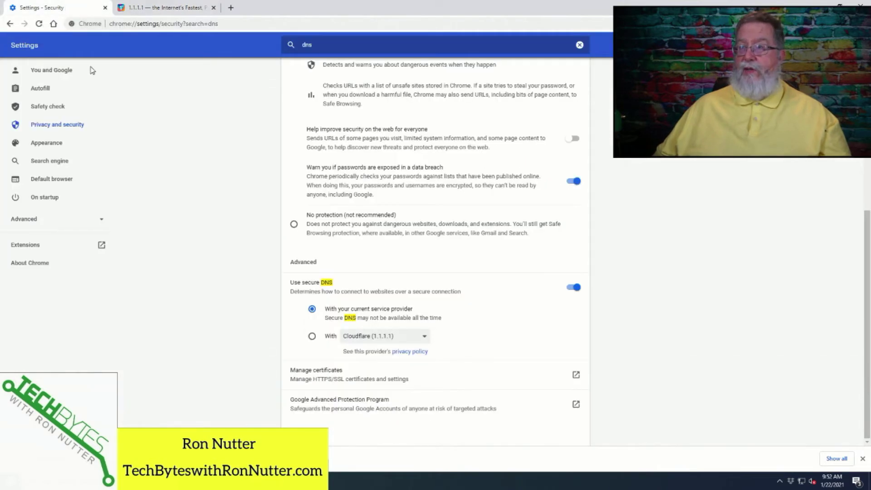
click(311, 336)
click(364, 340)
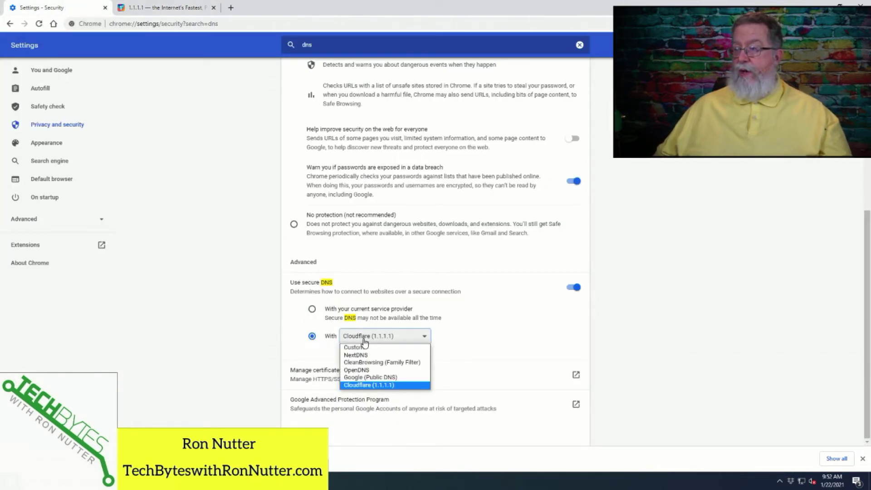
click(367, 385)
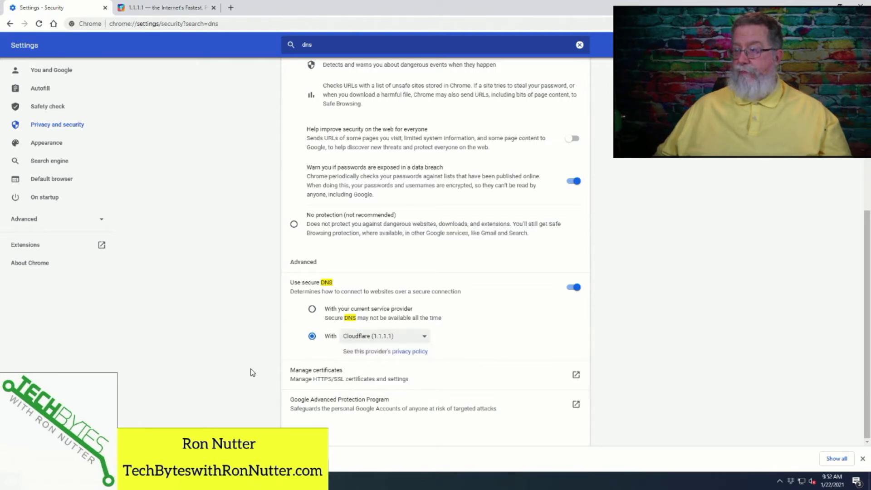
click(174, 9)
click(39, 24)
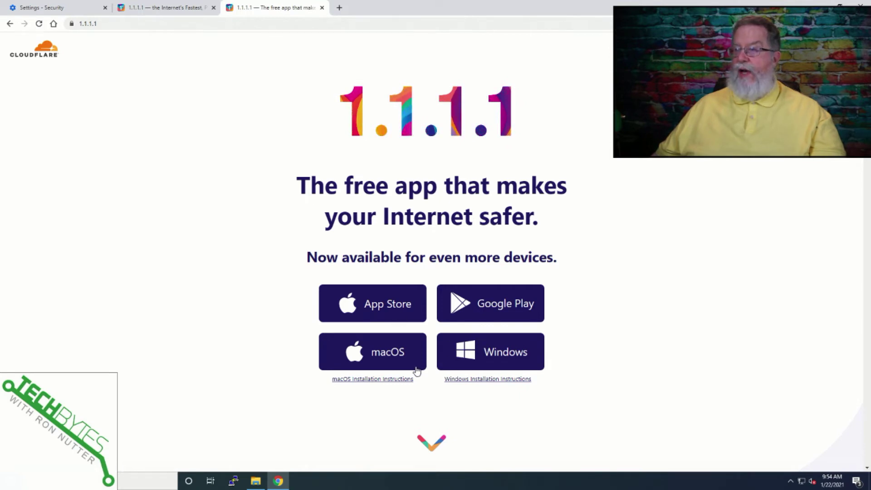
Install Cloudflare WARP from Cloudflare_WARP_Release-x64.msi in Downloads, then close the folder window.
click(256, 481)
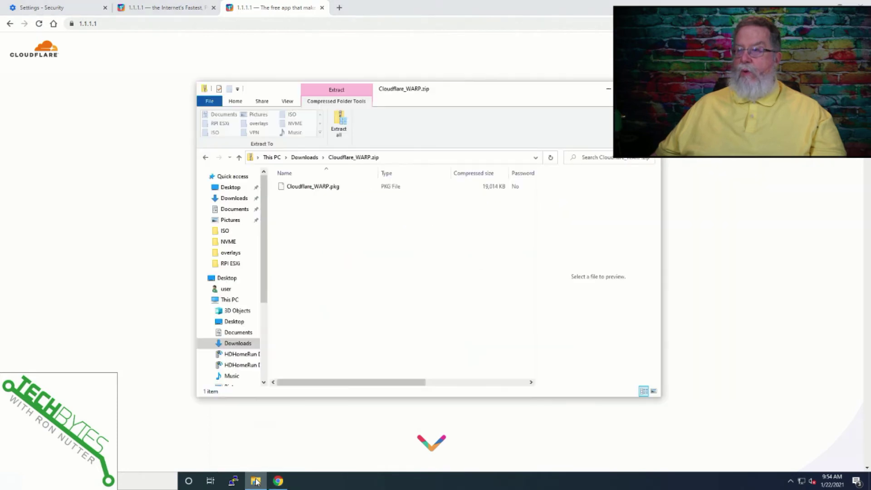
click(304, 157)
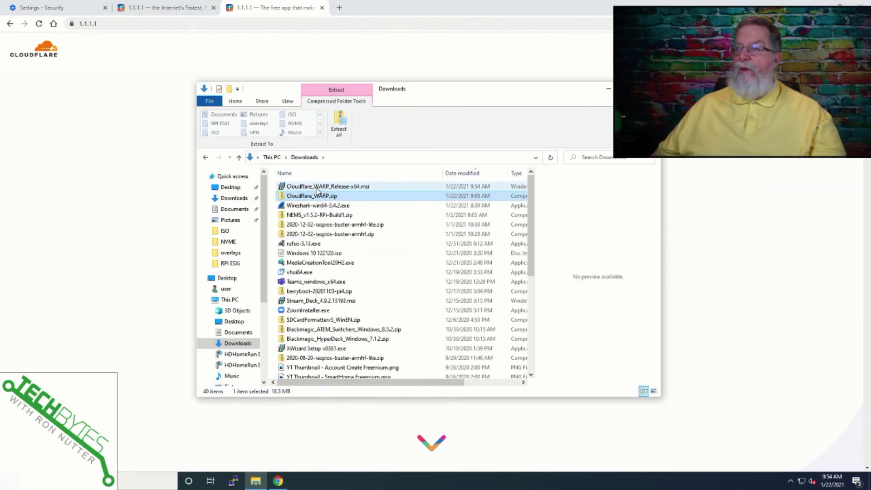
click(317, 186)
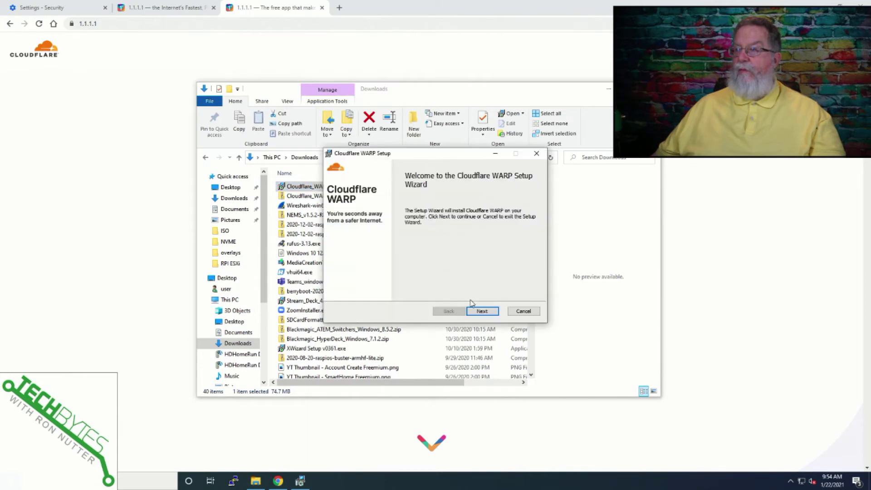
click(476, 311)
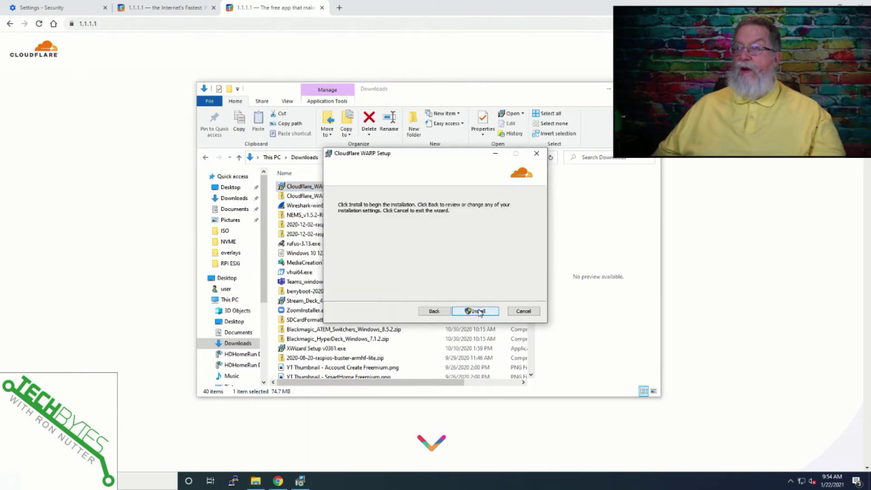
click(477, 311)
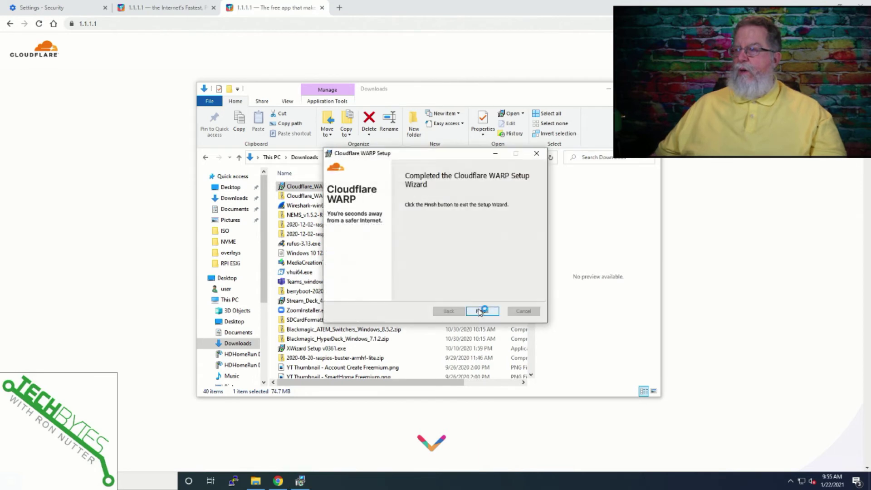
click(481, 311)
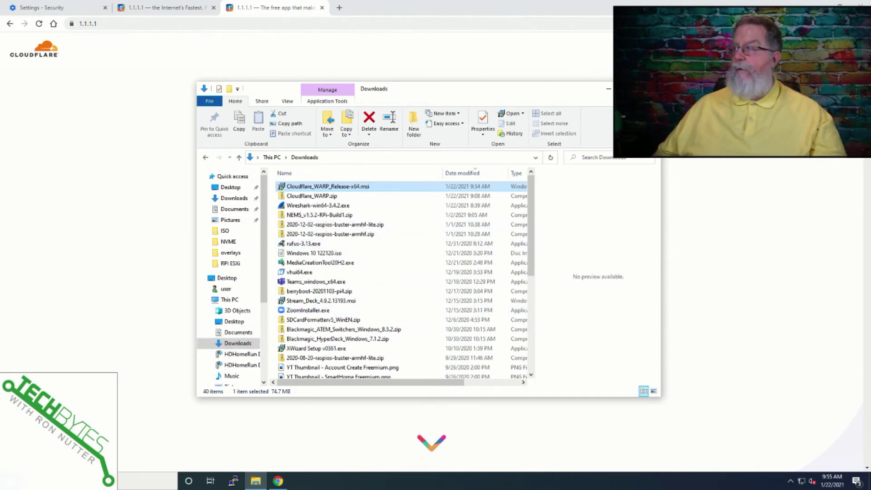
key(alt+F4)
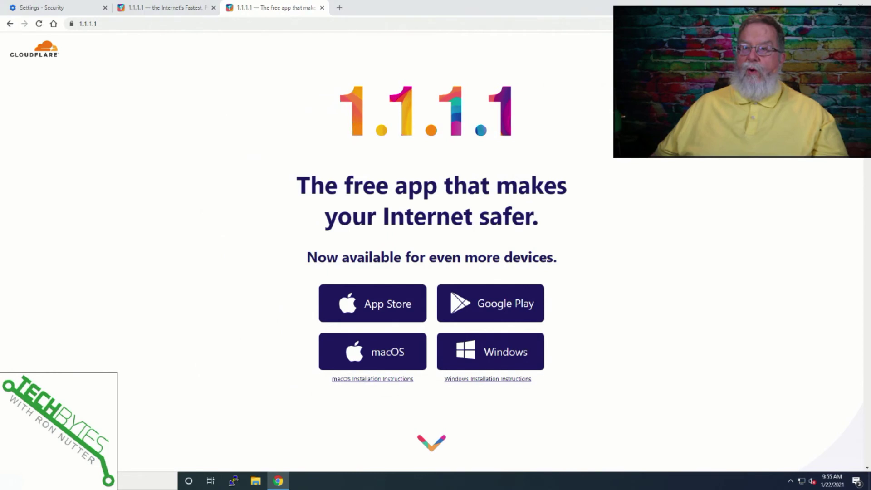
Launch Cloudflare WARP from the Start menu and accept its privacy policy.
click(11, 481)
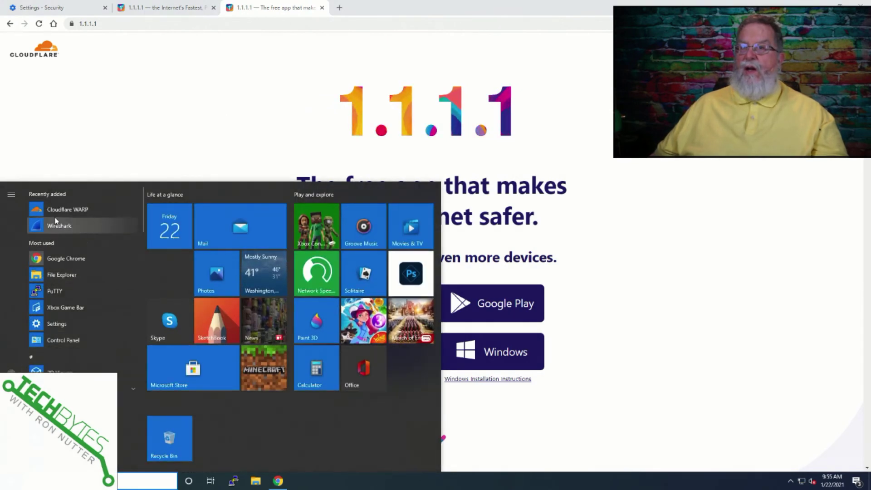
click(62, 209)
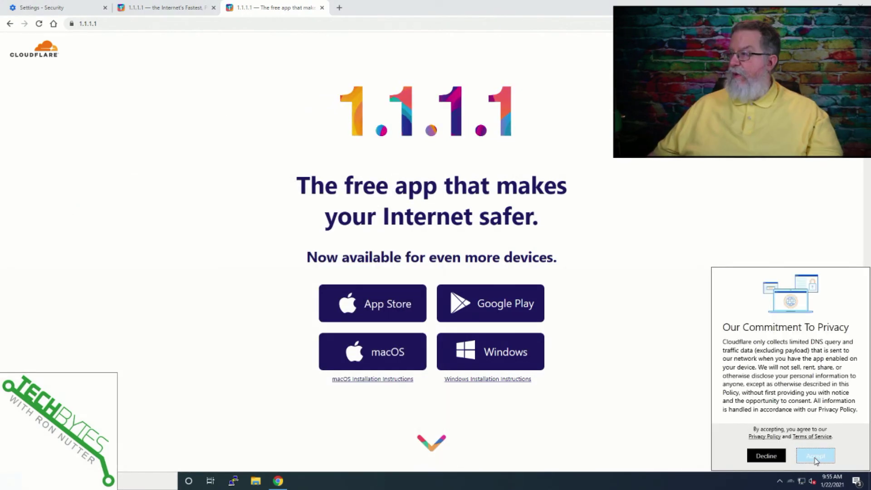
click(815, 455)
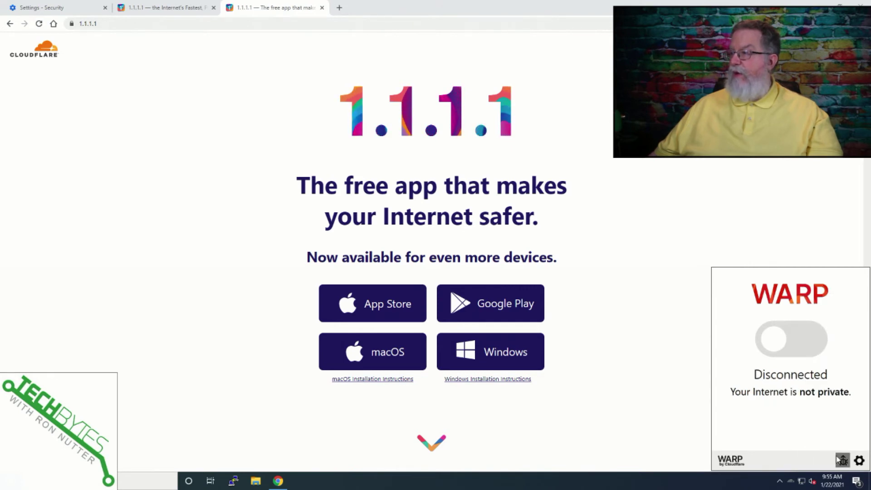
Switch WARP to 1.1.1.1 DNS-only mode and turn the connection on.
click(858, 461)
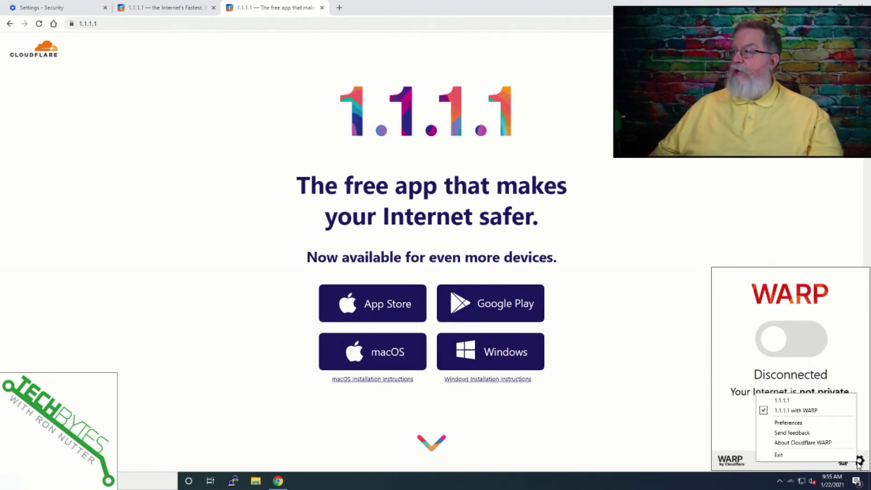
click(793, 401)
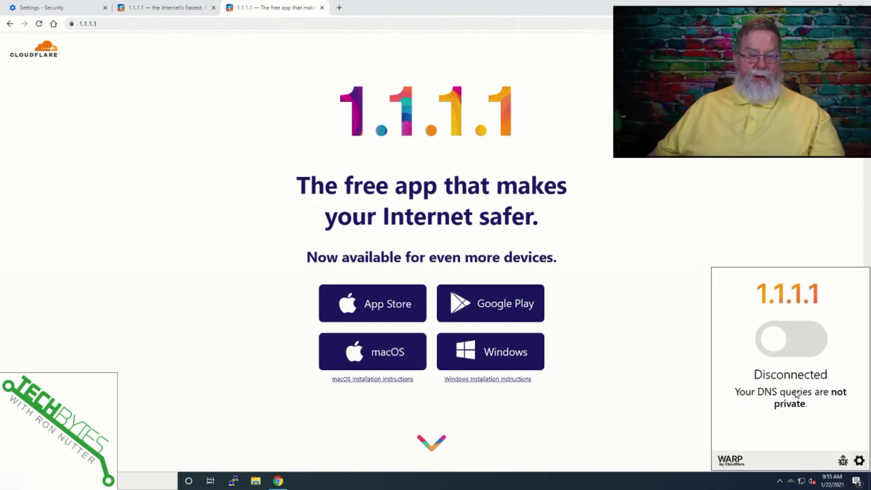
click(776, 345)
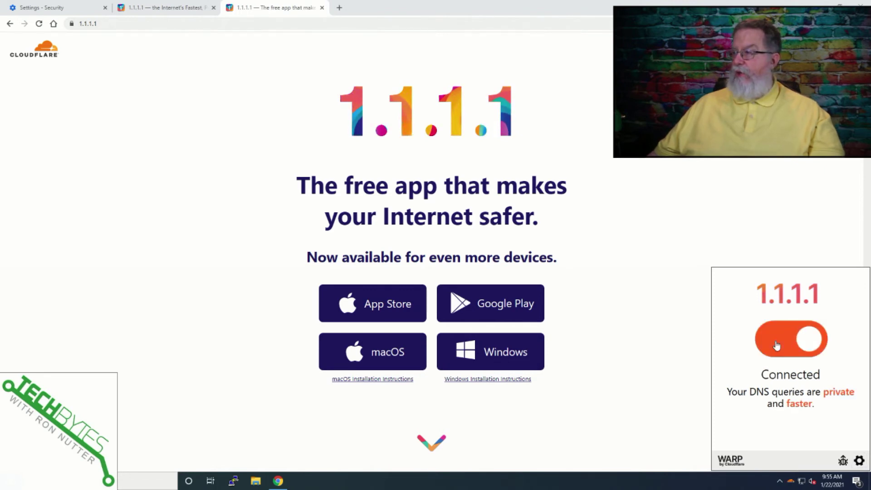
Check the 1.1.1.1 help tab, go back to the app download page, and reopen WARP's status window.
click(155, 8)
click(252, 8)
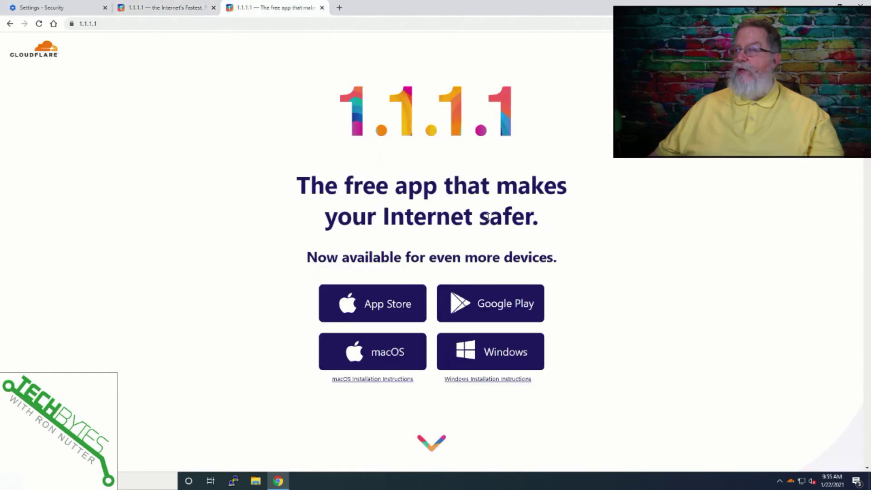
click(790, 482)
Disconnect WARP from 1.1.1.1 and reload the help page to recheck.
click(792, 339)
click(163, 8)
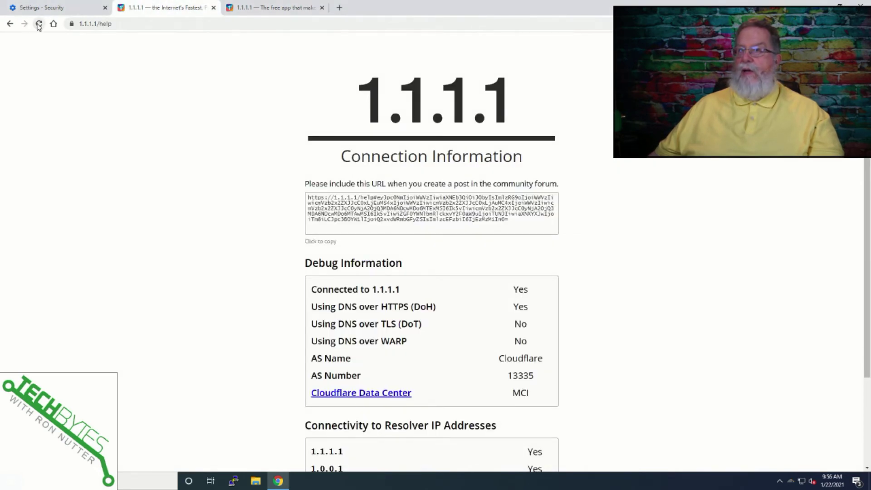
click(39, 25)
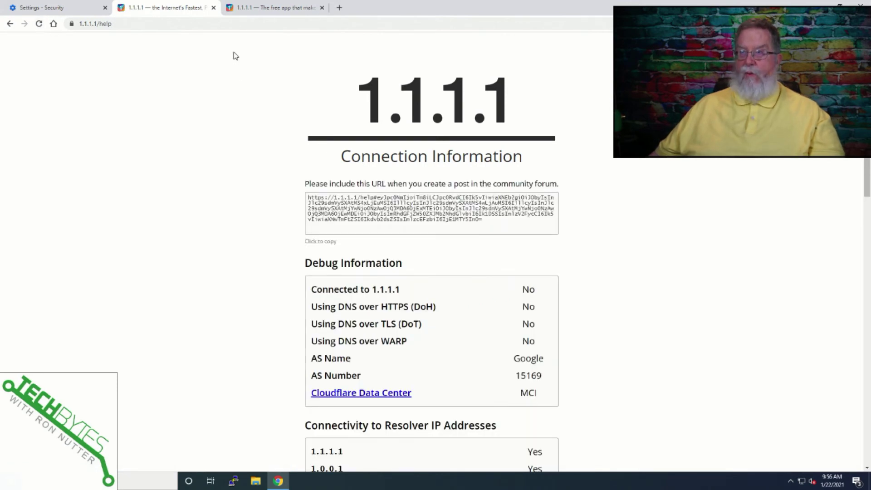
Reconnect WARP to 1.1.1.1 from the tray and reload the help page to verify.
click(790, 481)
click(801, 463)
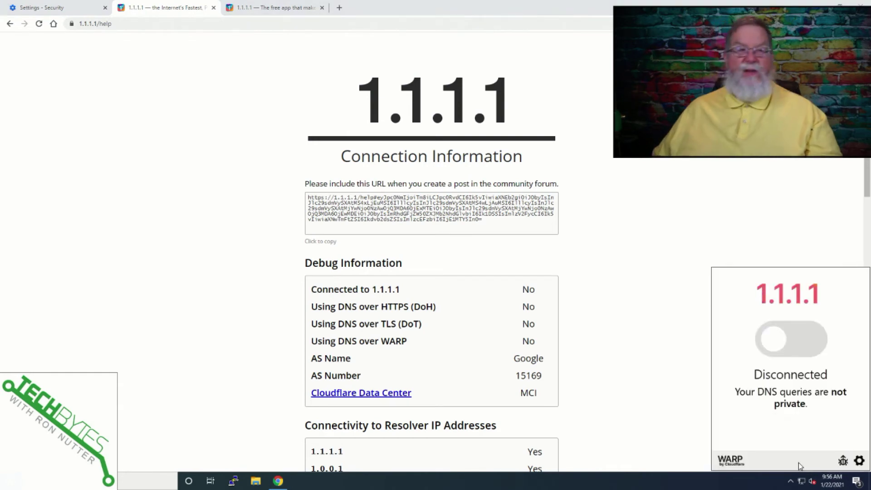
click(776, 344)
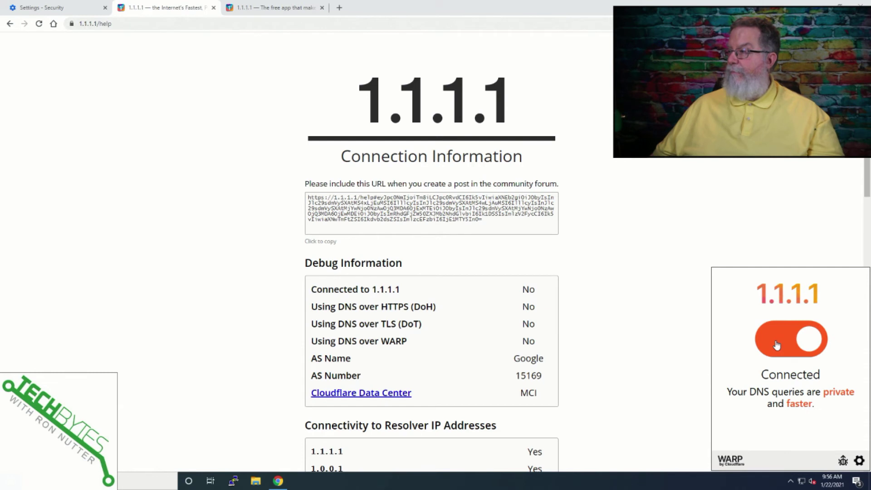
click(40, 26)
click(40, 25)
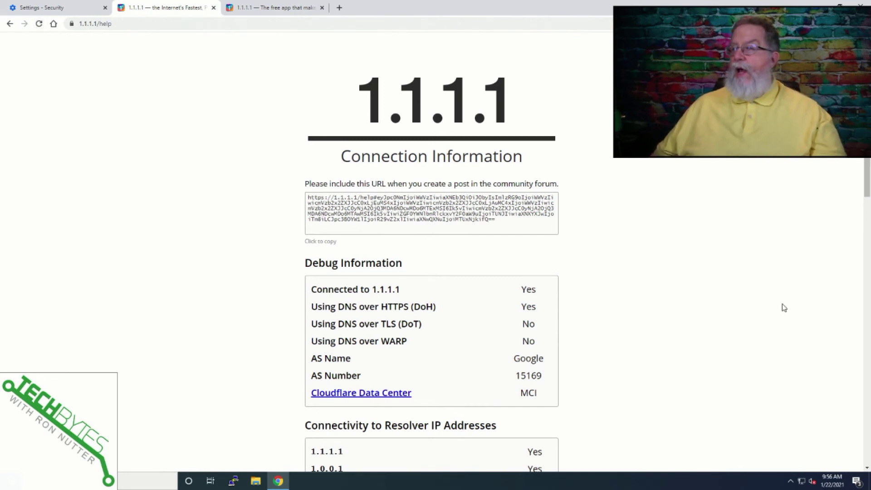
click(790, 481)
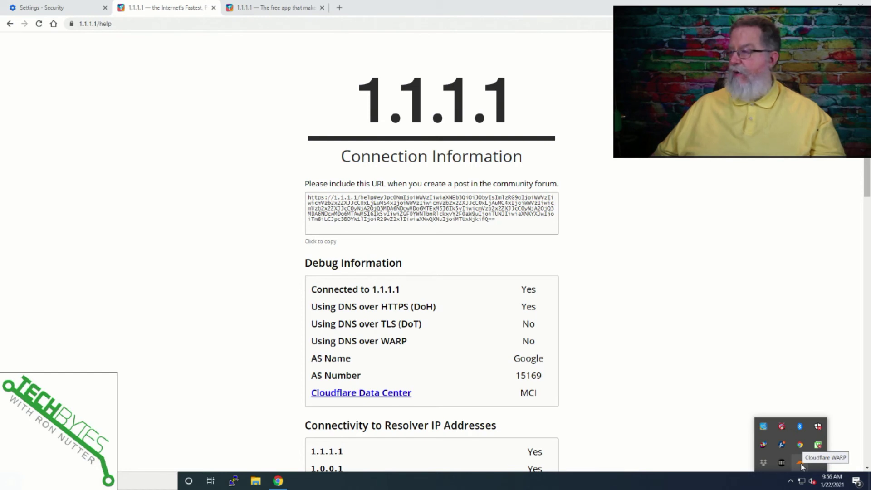
Switch WARP to '1.1.1.1 with WARP' mode, connect, and reload the help page.
click(800, 464)
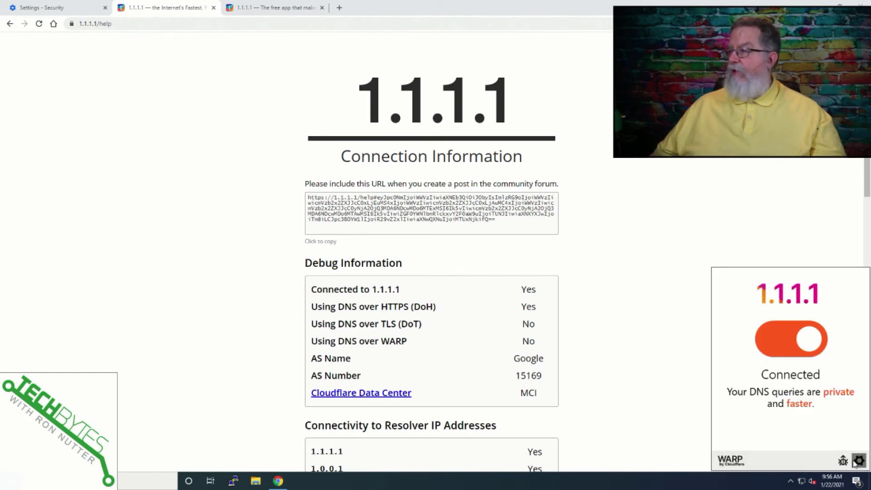
click(858, 461)
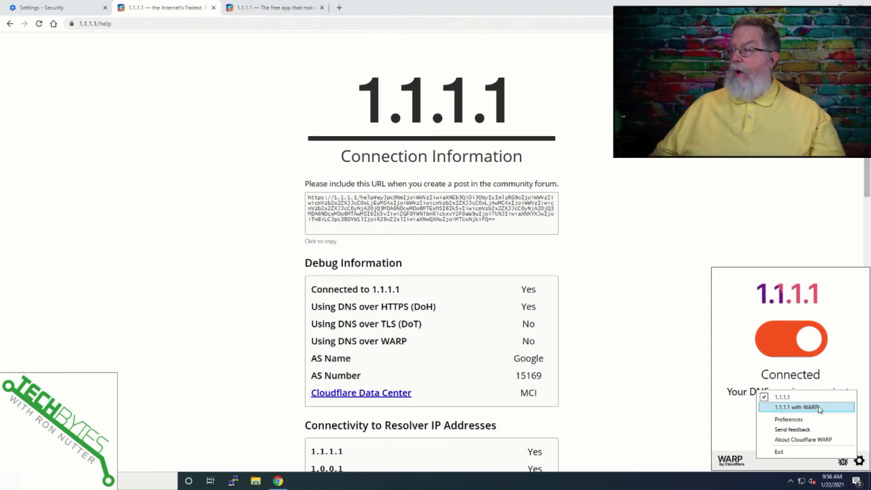
click(808, 341)
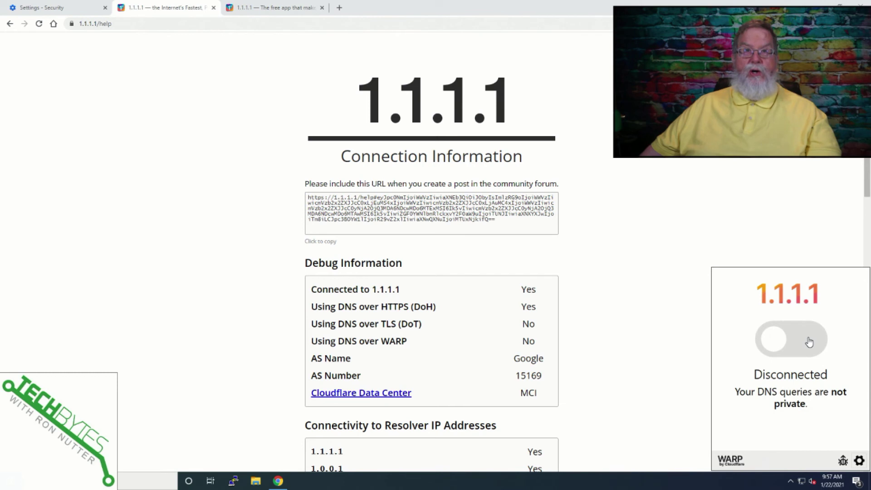
click(859, 460)
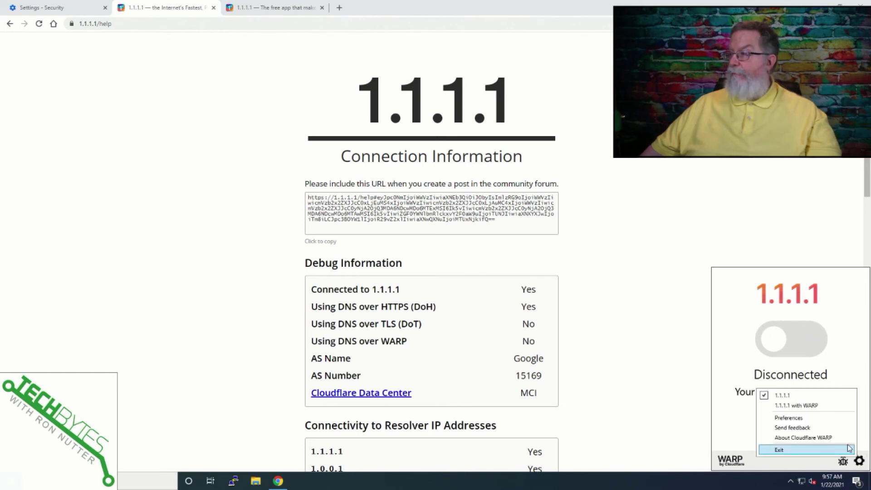
click(804, 406)
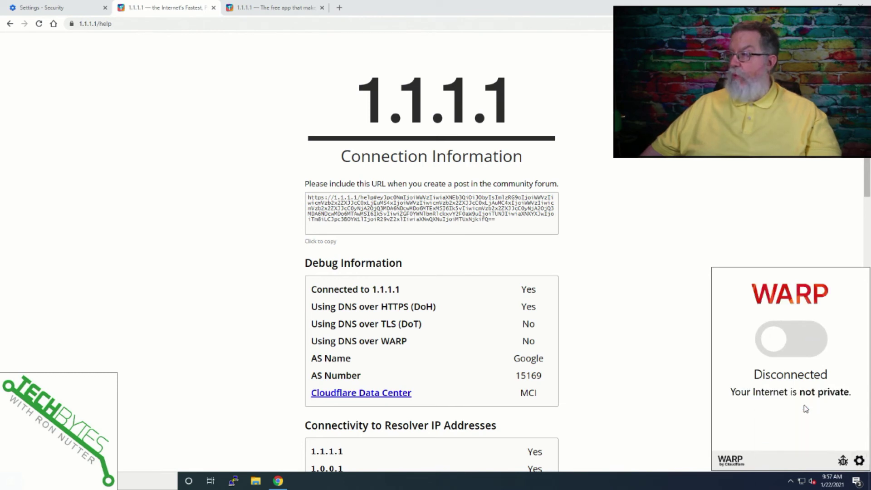
click(791, 338)
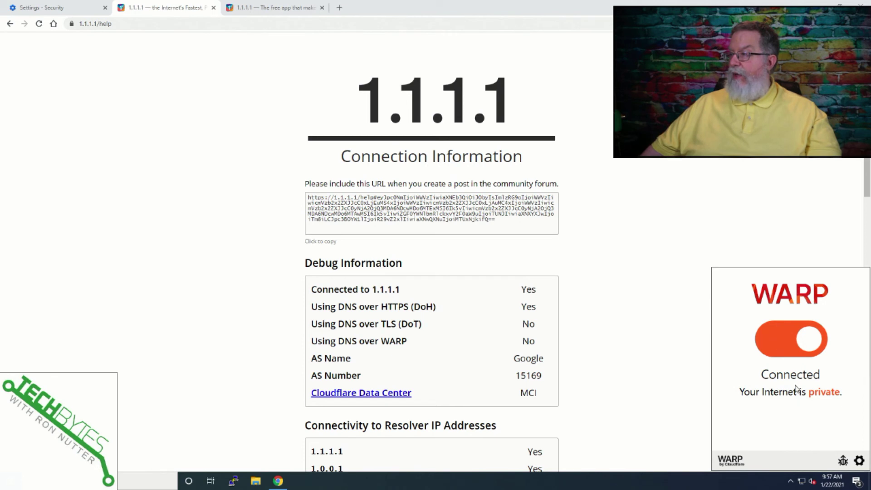
click(39, 24)
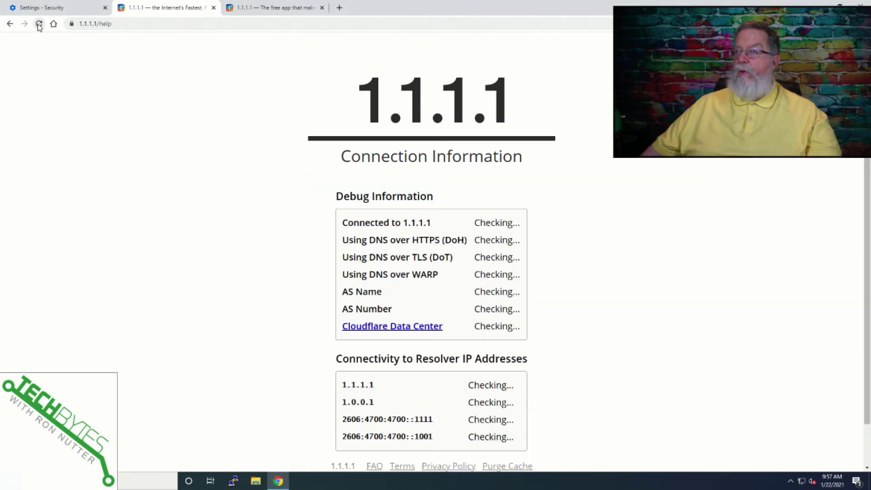